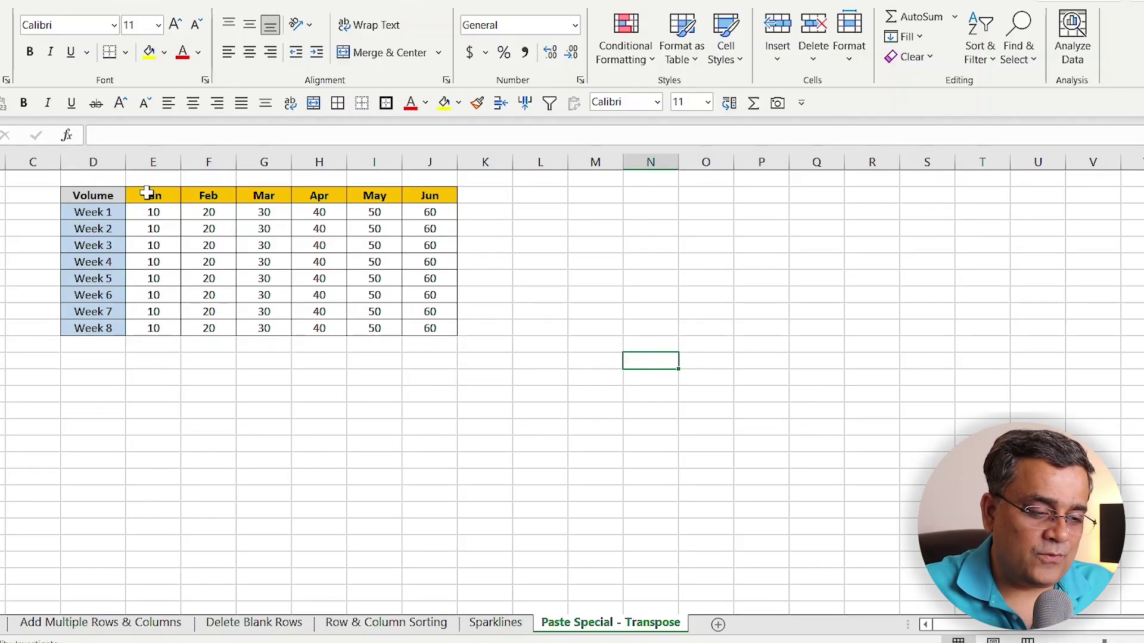
Look over the table's Jan–Jun headings, Week 1–8 labels and volume figures
left_click_drag(153, 196, 452, 196)
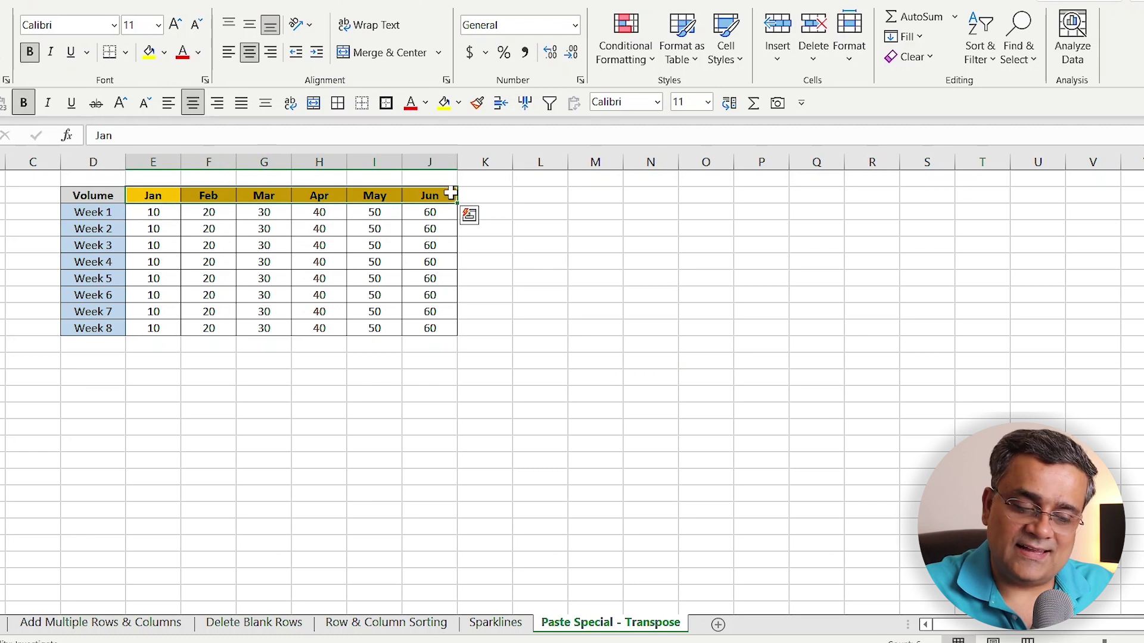
left_click_drag(97, 211, 93, 322)
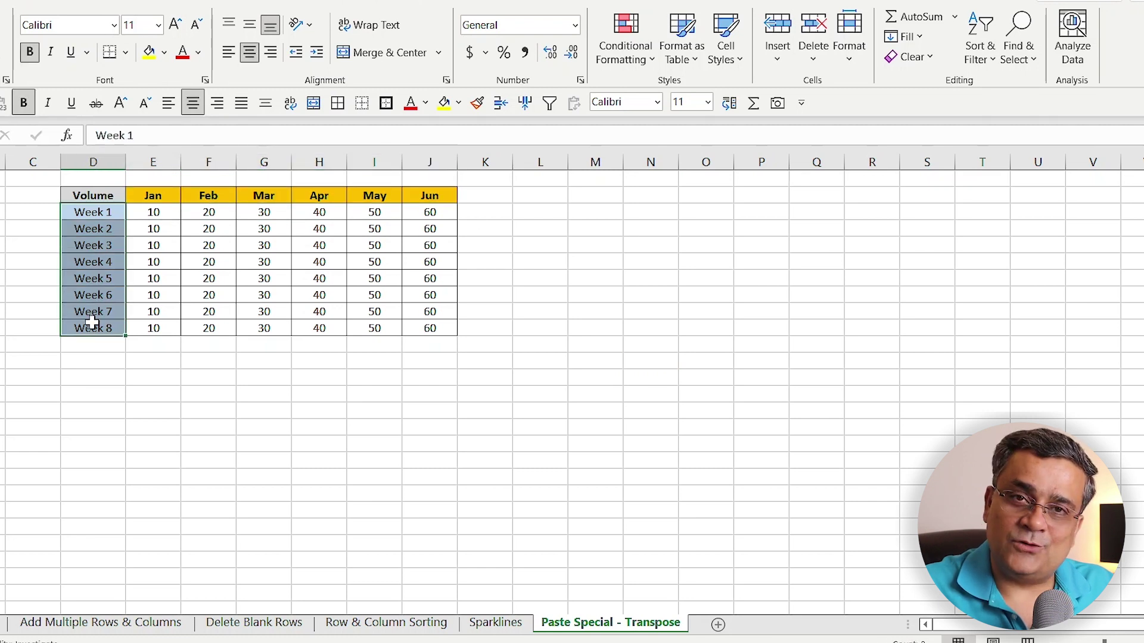
left_click(277, 291)
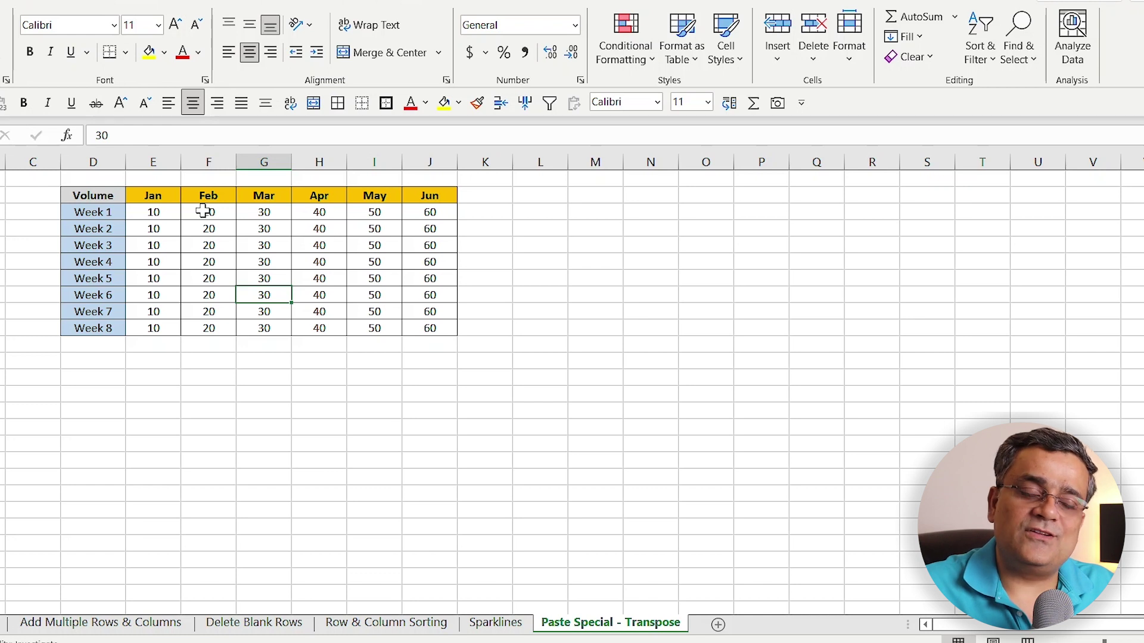
mouse_move(91, 207)
left_mouse_down()
mouse_move(77, 333)
mouse_move(120, 363)
mouse_move(430, 359)
left_mouse_up()
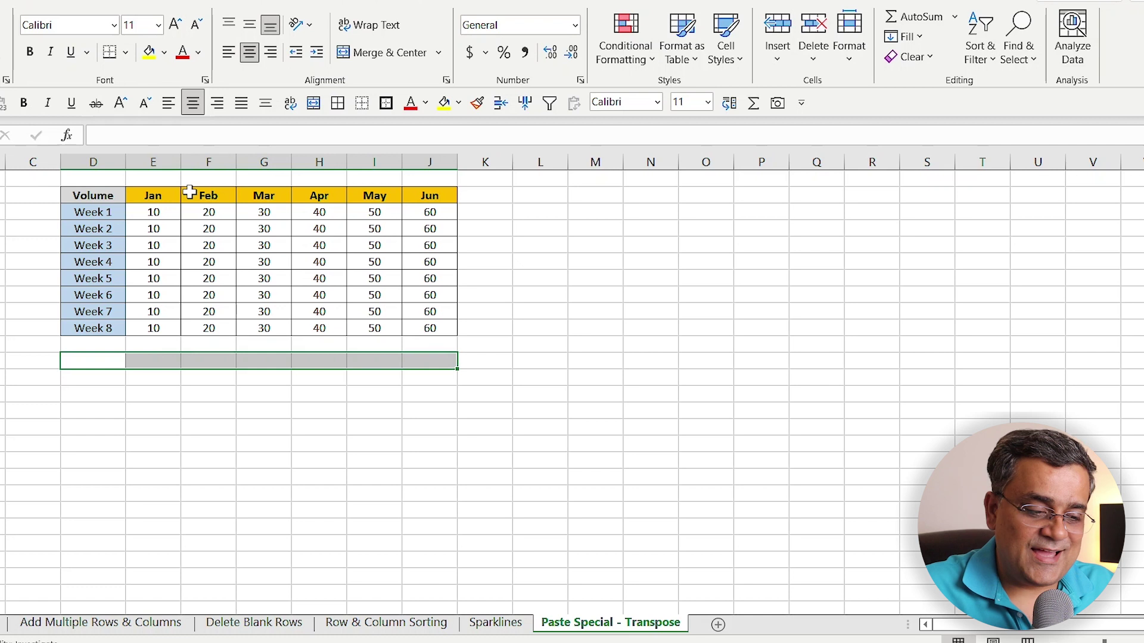
mouse_move(153, 196)
left_mouse_down()
mouse_move(452, 204)
mouse_move(428, 202)
left_mouse_up()
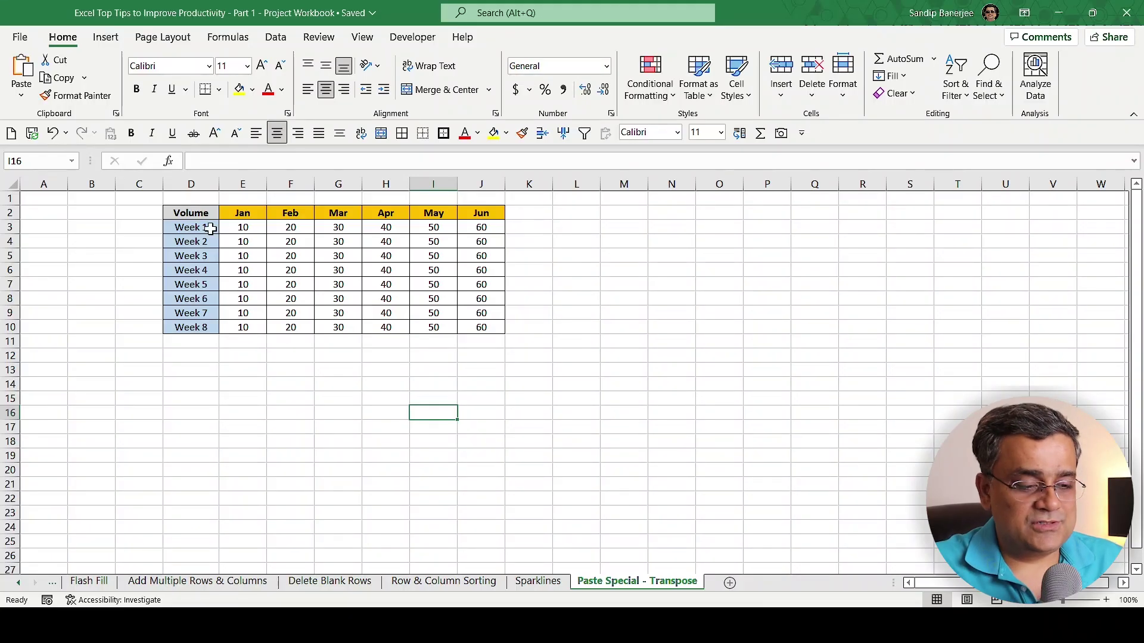
Copy D2:J10 with headings and pick D13 below it as the destination
left_click_drag(197, 214, 477, 328)
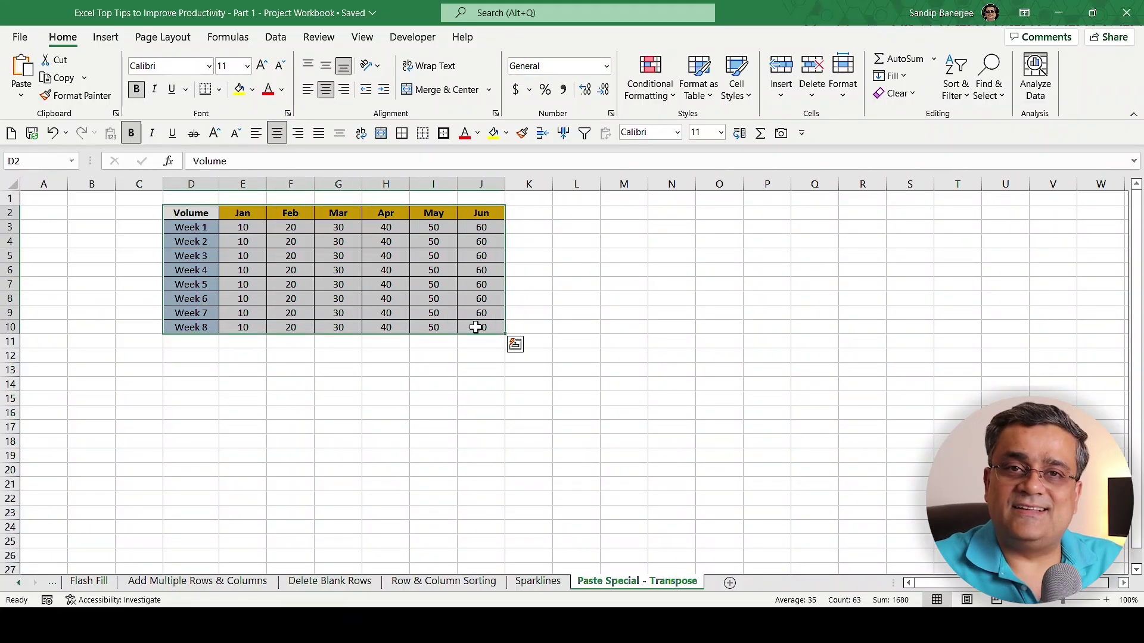
key("ctrl+c")
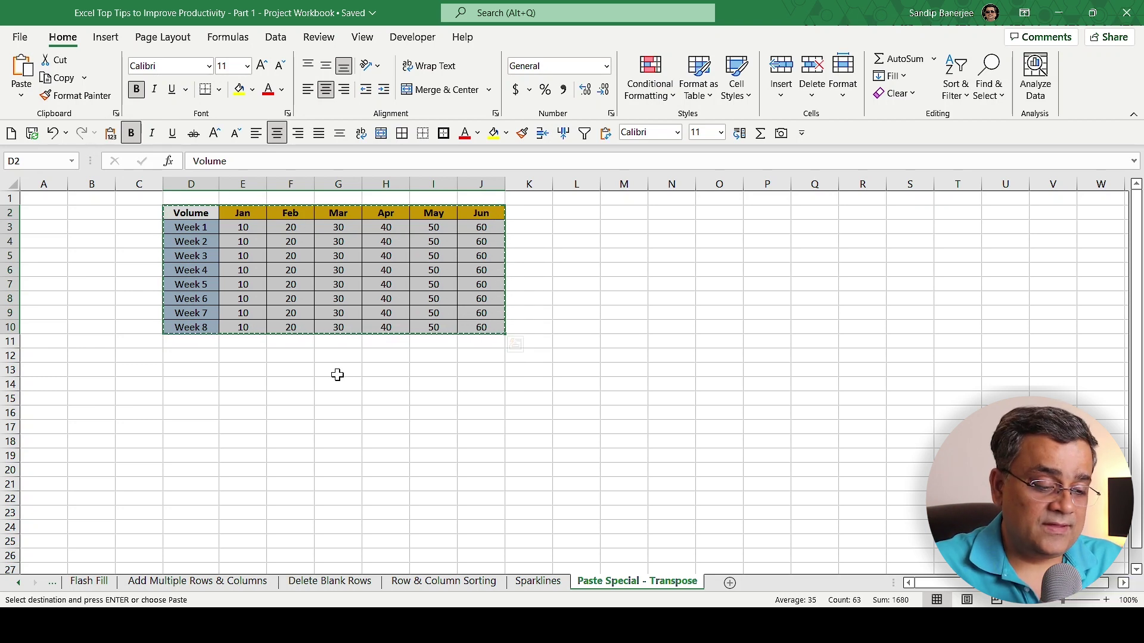
left_click(190, 370)
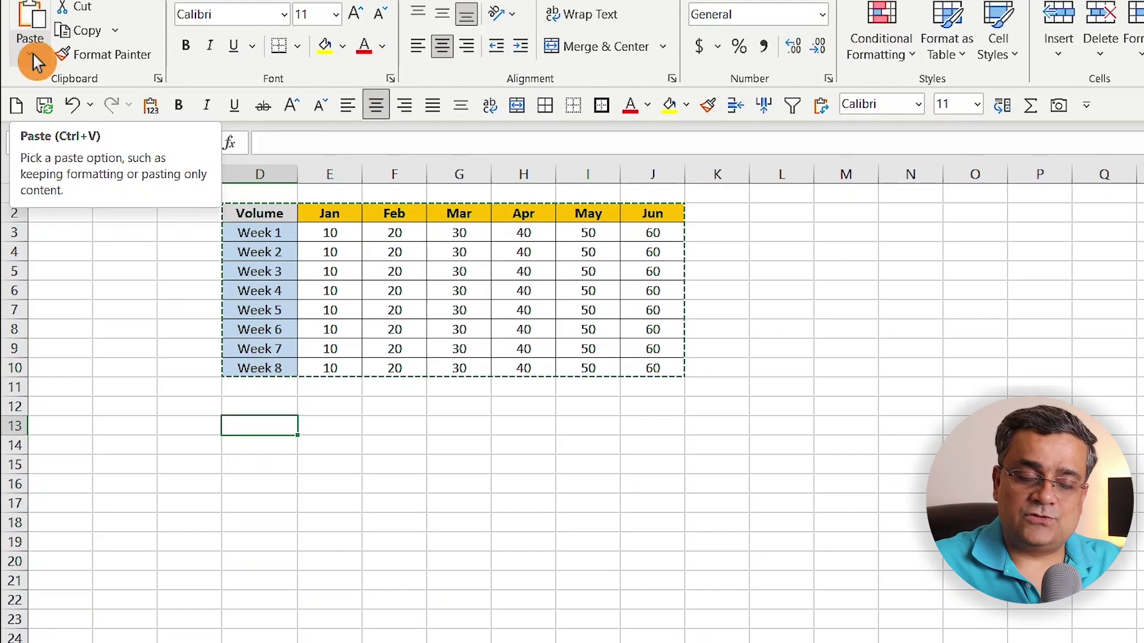
Paste the copied range transposed at D13 using the Paste dropdown's Transpose option
left_click(24, 93)
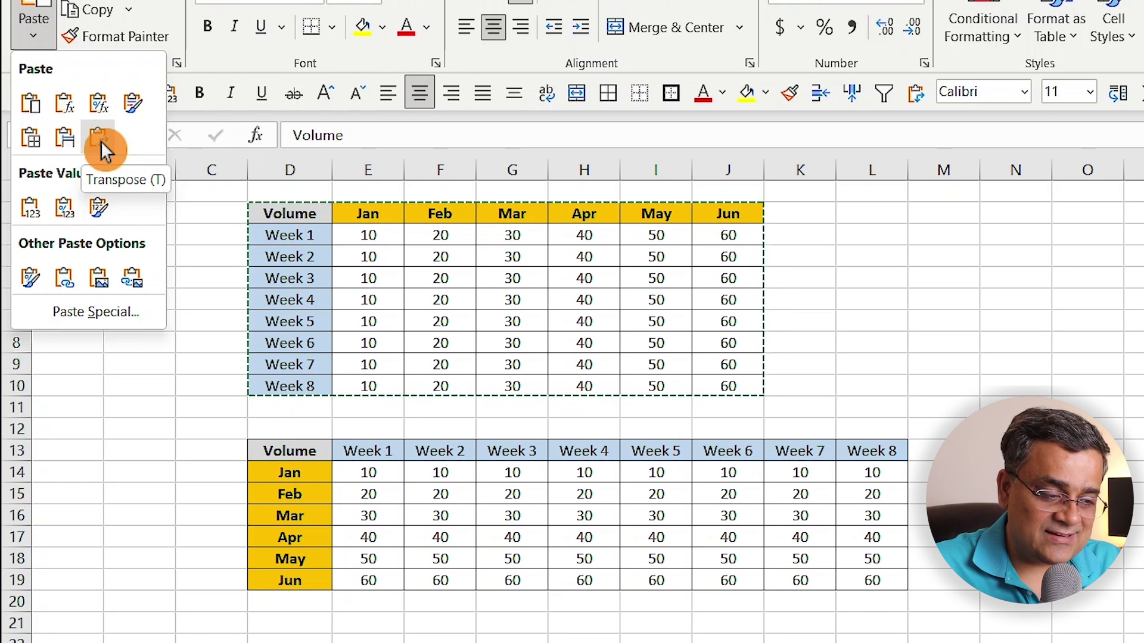
left_click(102, 140)
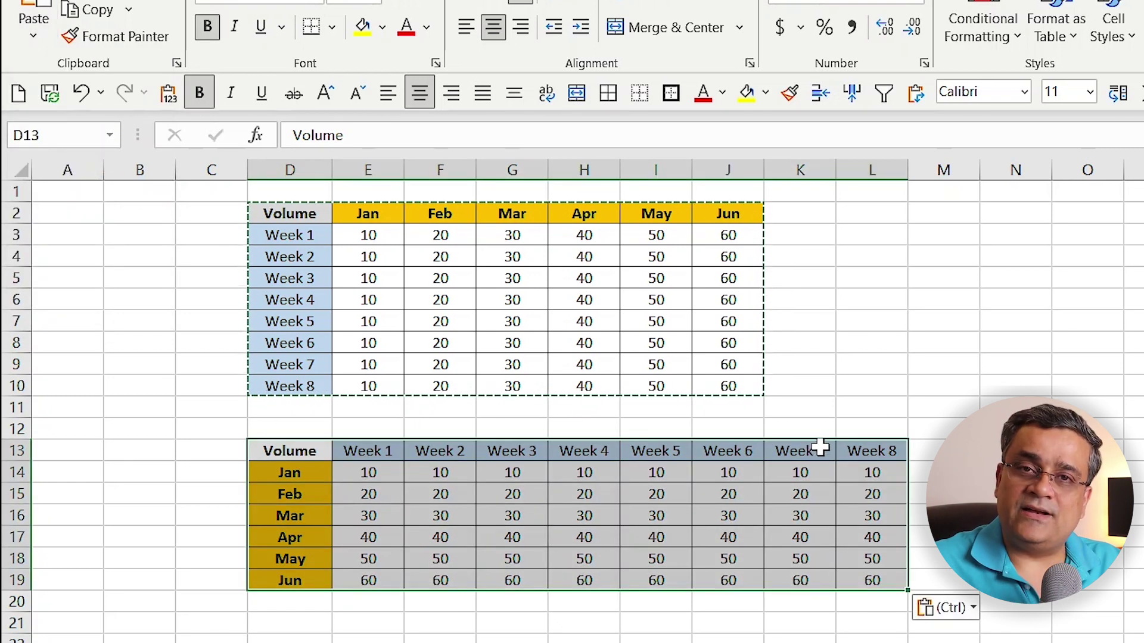
left_click(871, 299)
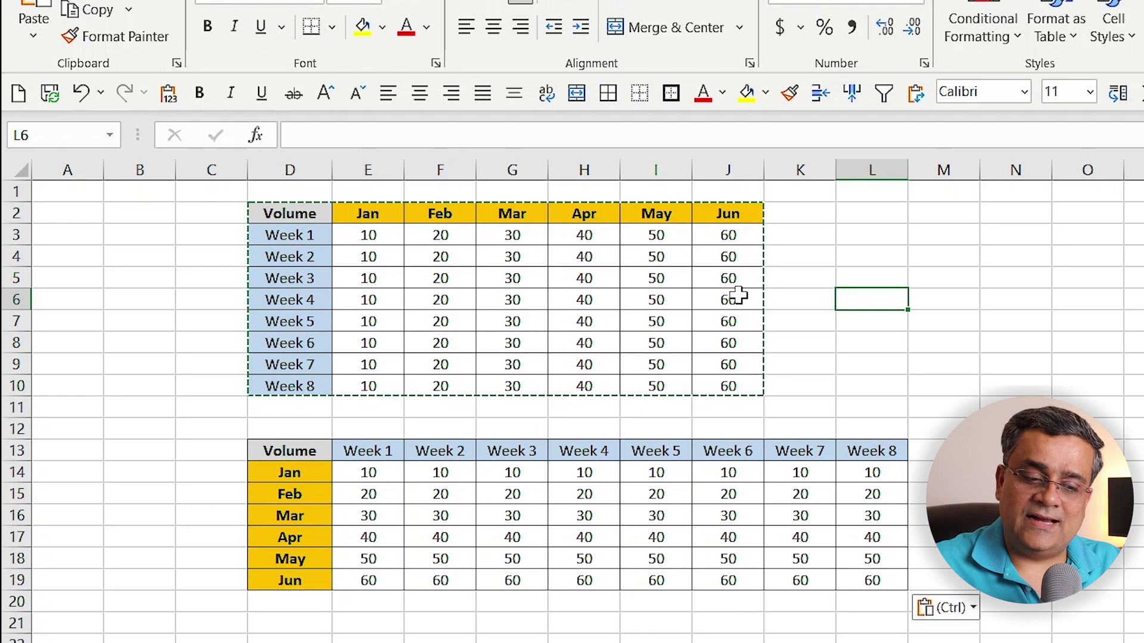
key("Left")
key("Left")
key("Down")
key("Down")
left_click_drag(738, 236, 720, 386)
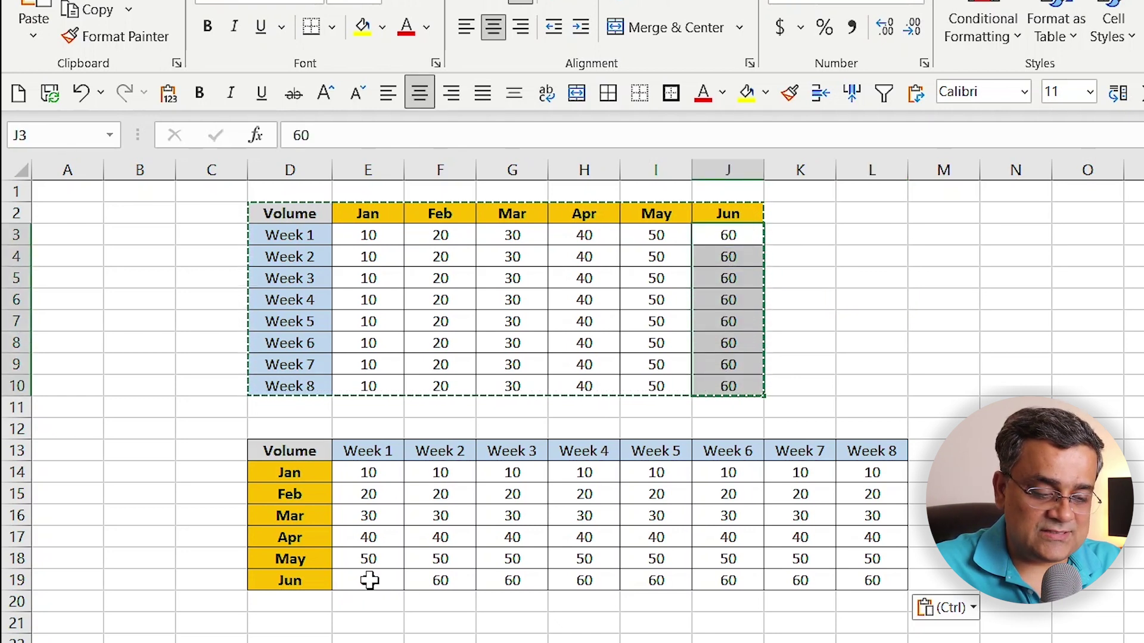
left_click_drag(370, 581, 862, 572)
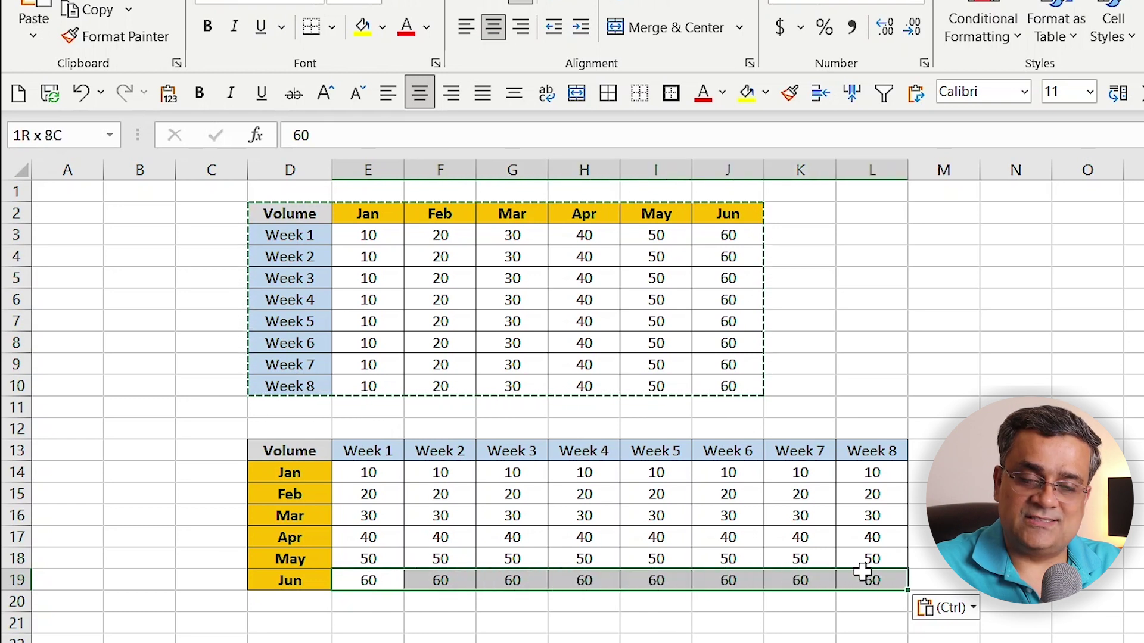
left_click(982, 365)
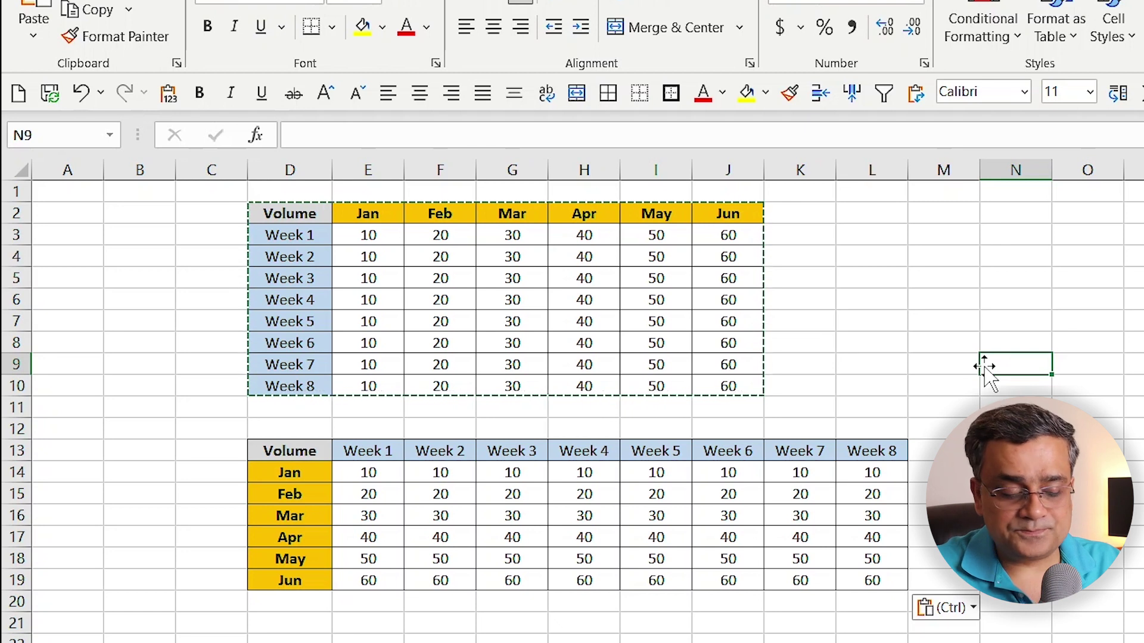
left_click_drag(288, 213, 727, 392)
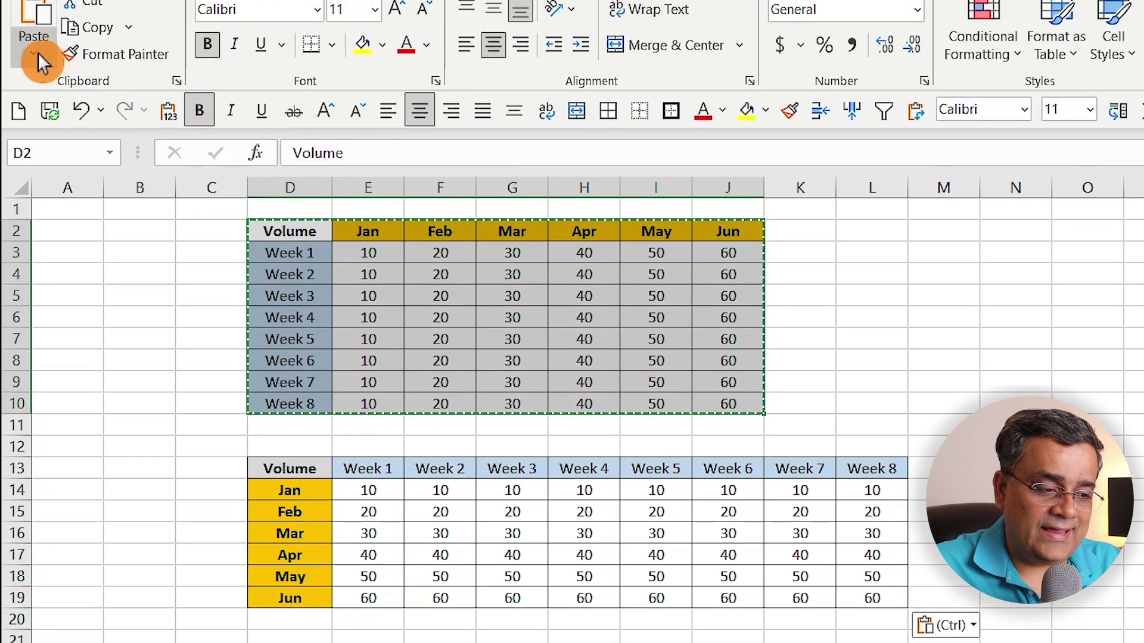
left_click(38, 62)
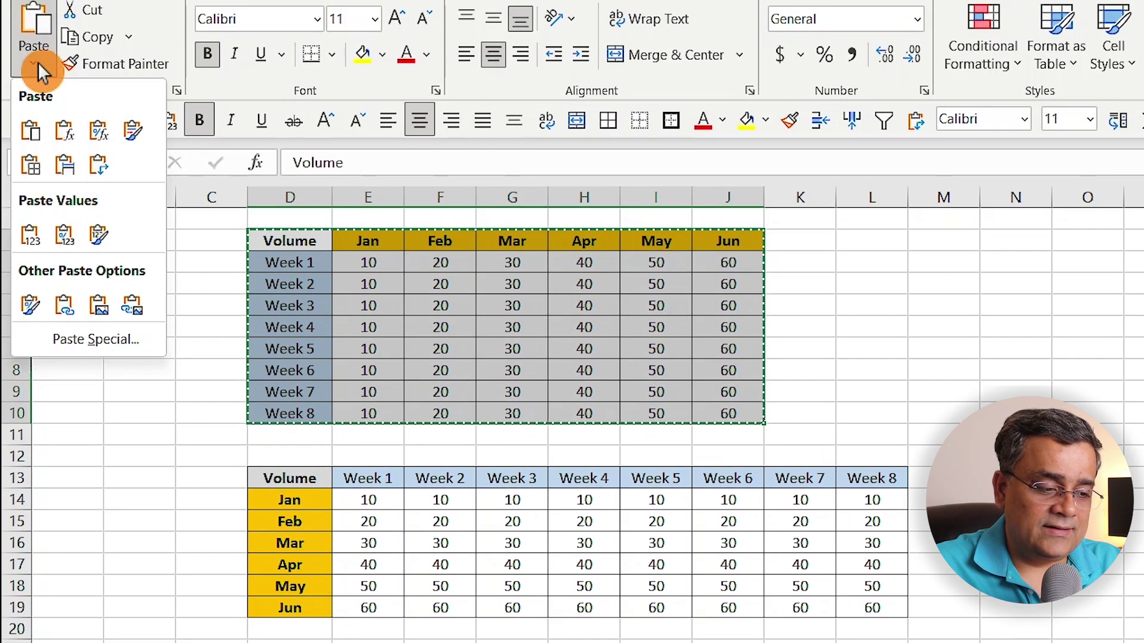
left_click(114, 336)
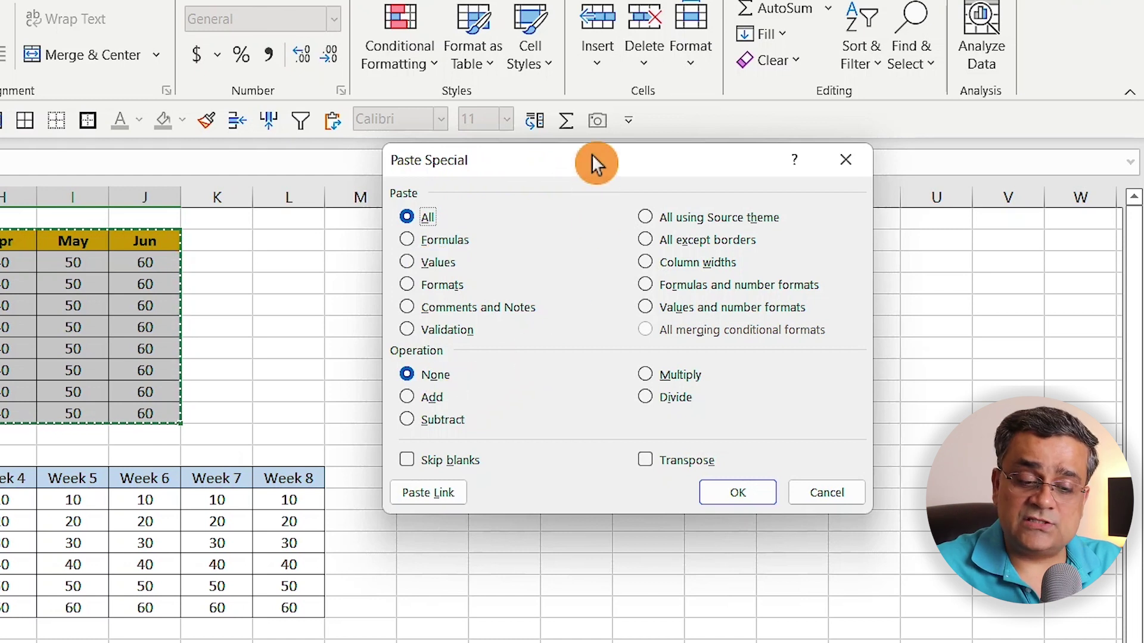
left_click(826, 497)
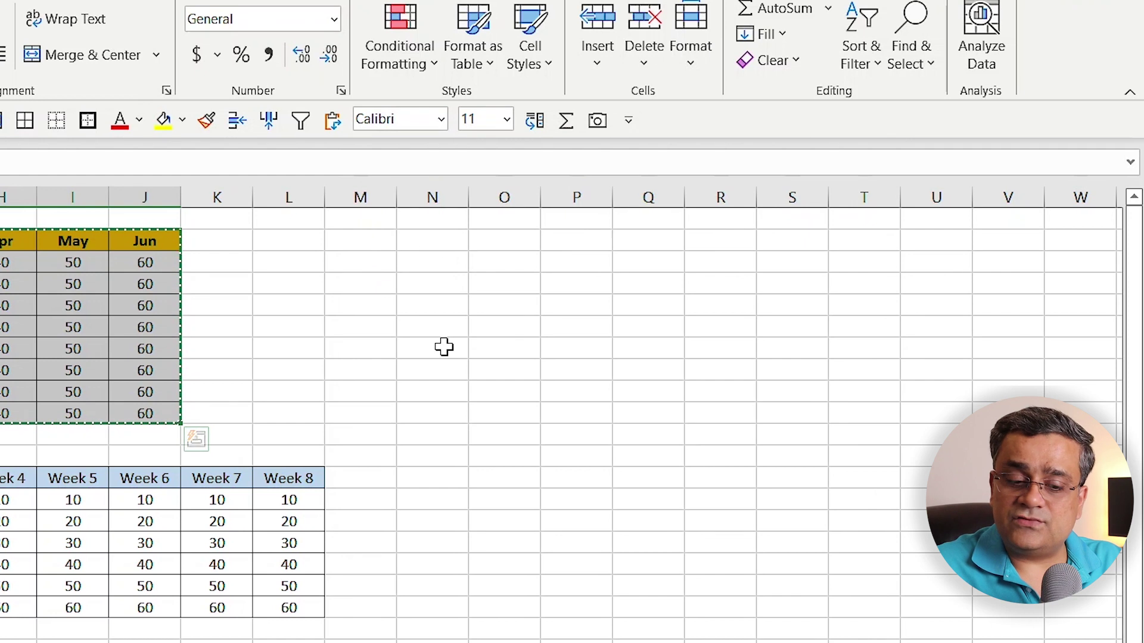
left_click(428, 477)
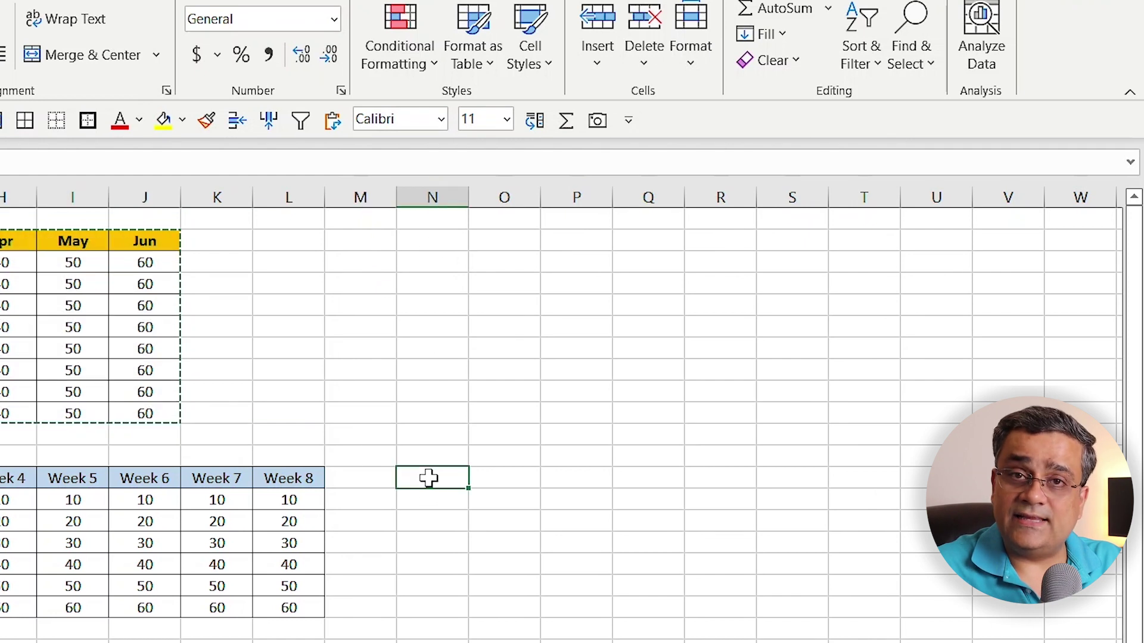
Paste a second transposed copy at N13 through Paste Special with Transpose ticked
left_click(19, 65)
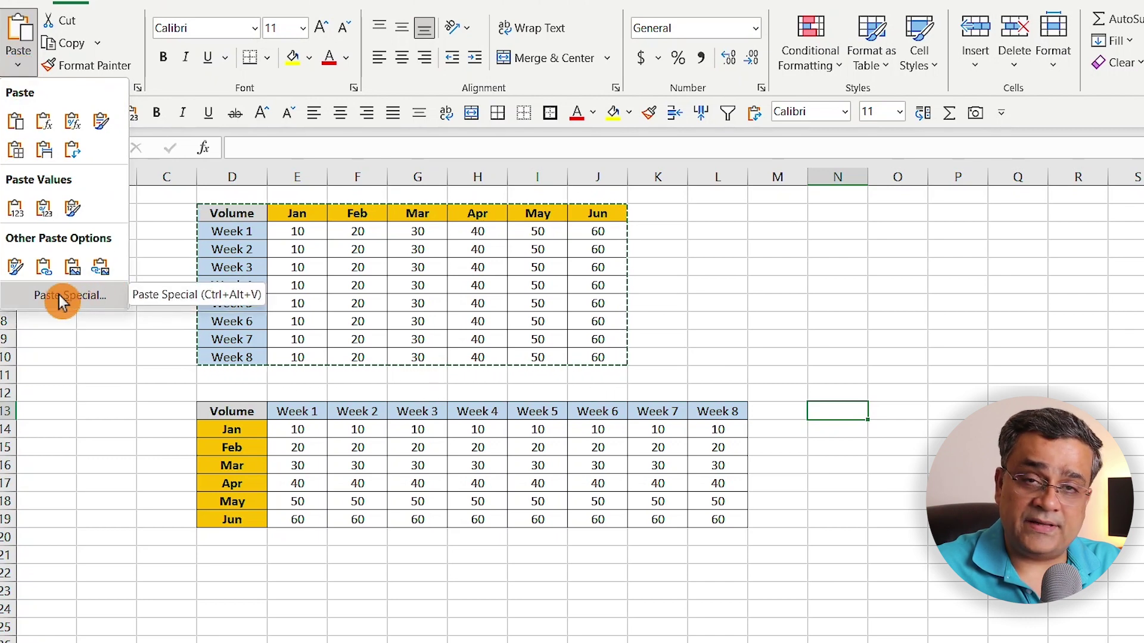
left_click(59, 295)
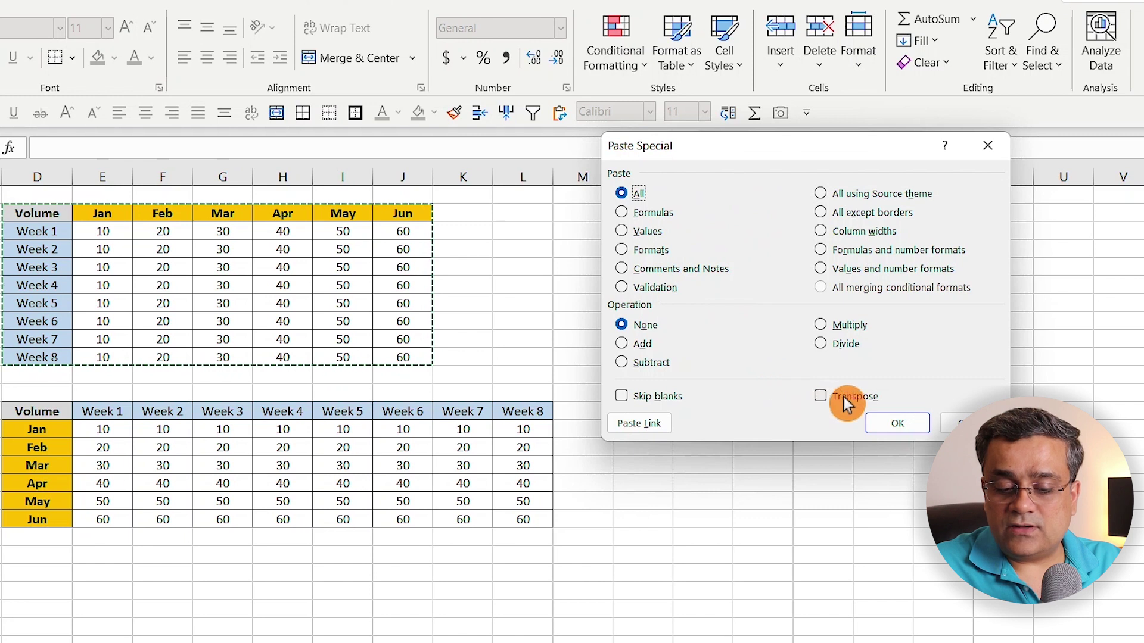
left_click(846, 397)
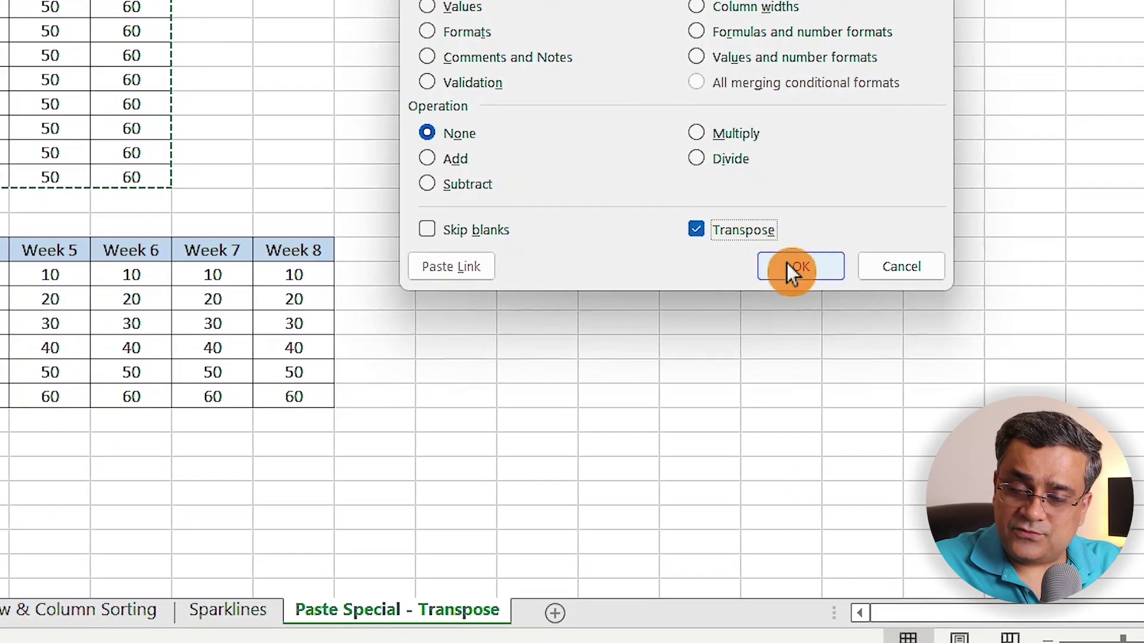
left_click(746, 251)
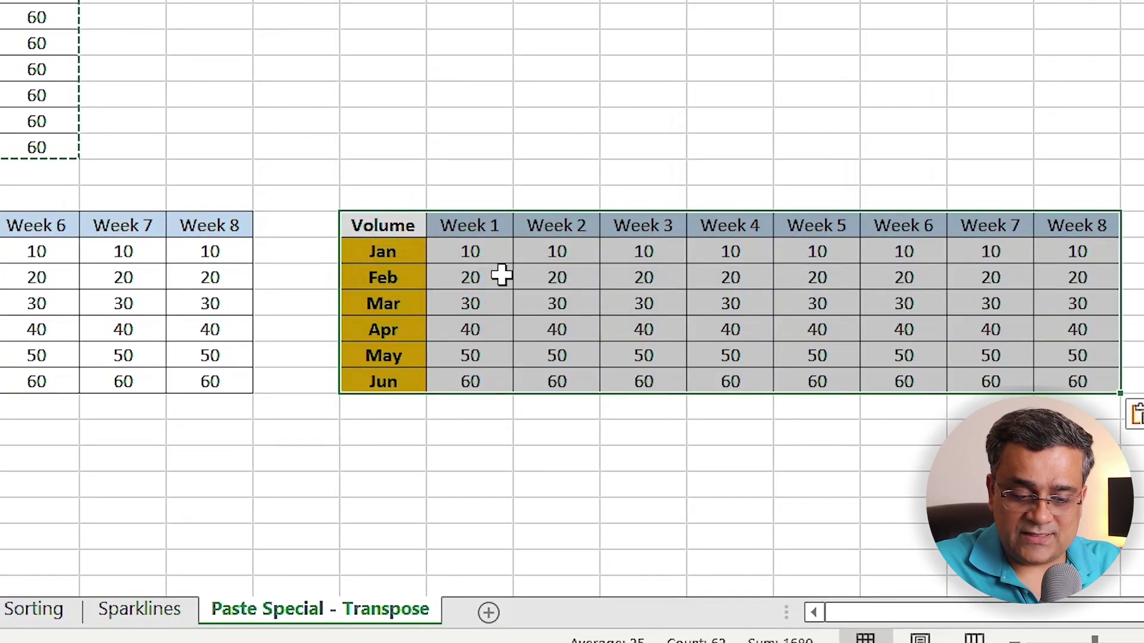
Paste a values-only, unformatted copy of the table at N2 via Paste Special
left_click(848, 504)
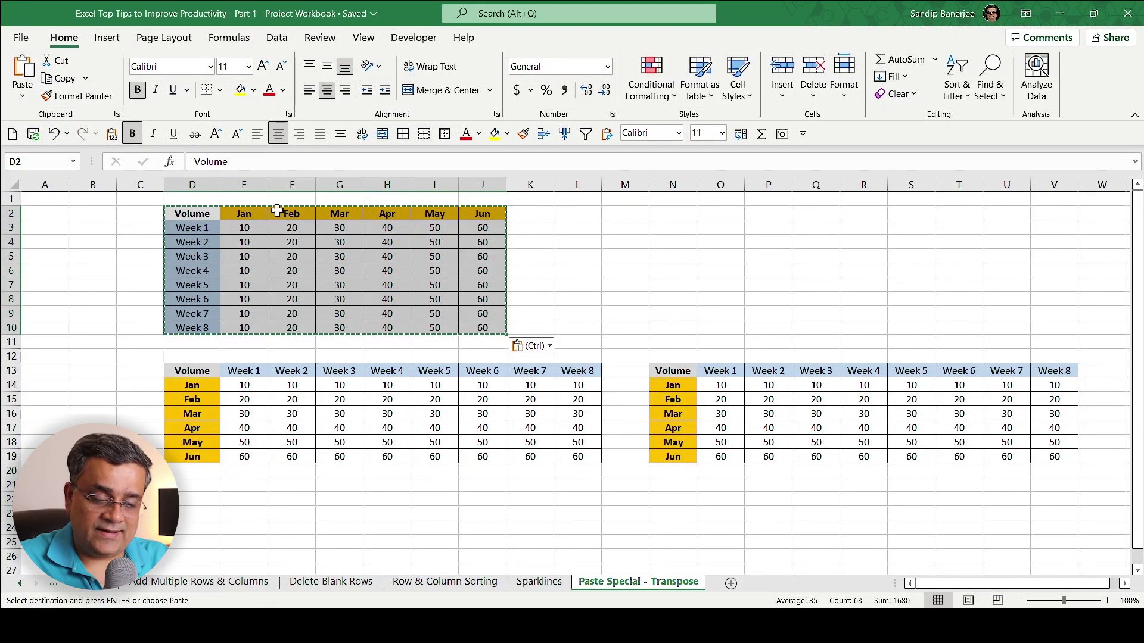
left_click(670, 213)
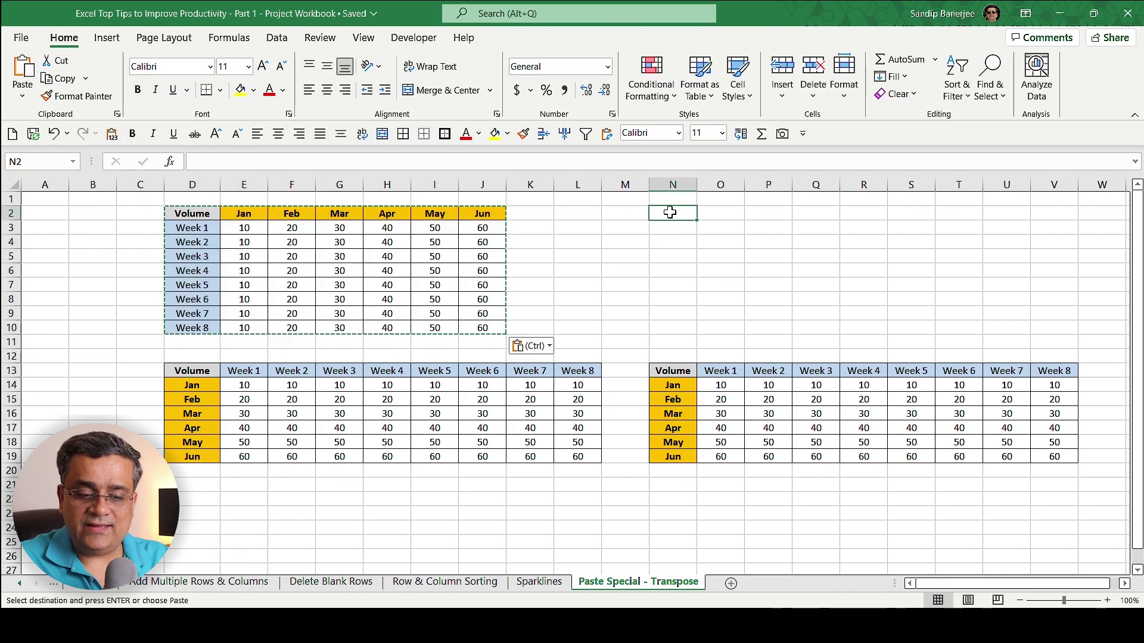
left_click(25, 100)
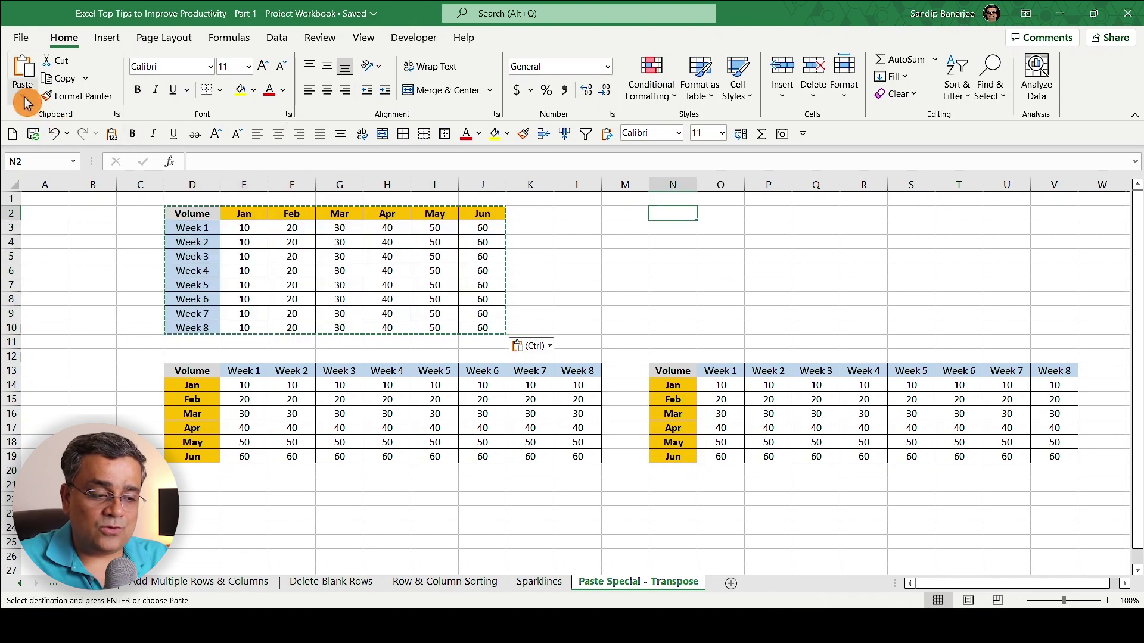
left_click(48, 283)
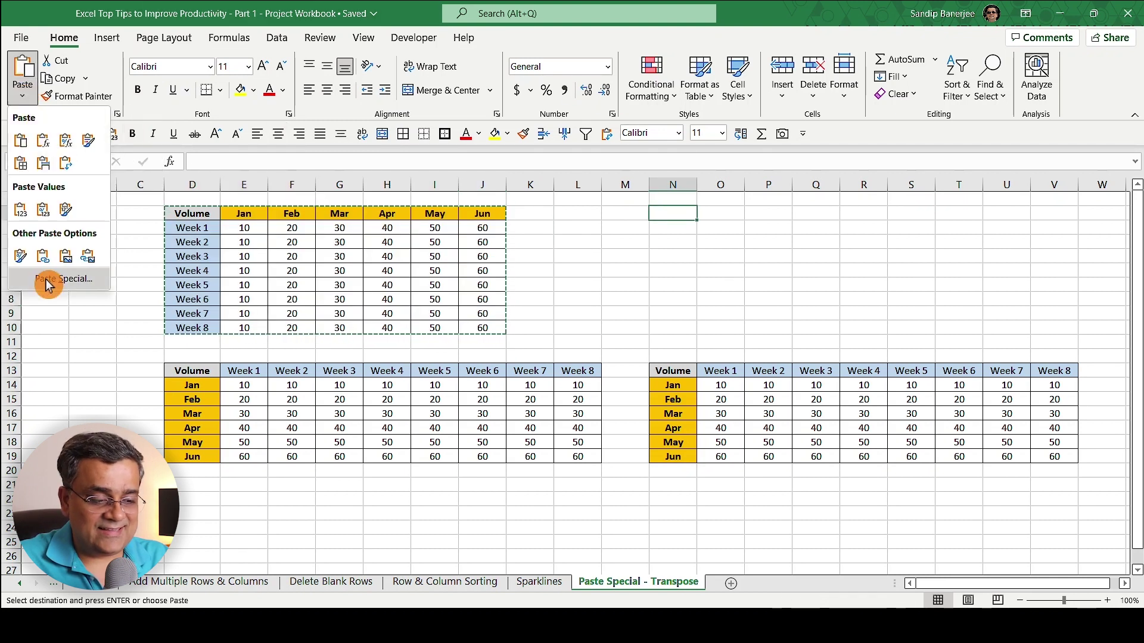
left_click(47, 283)
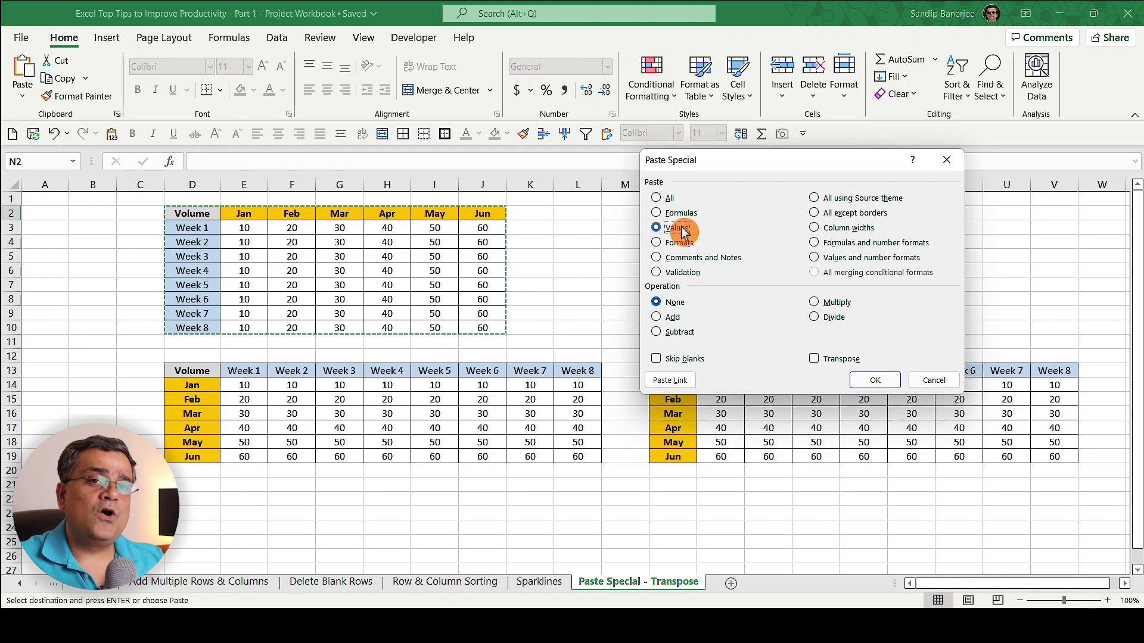
left_click(876, 380)
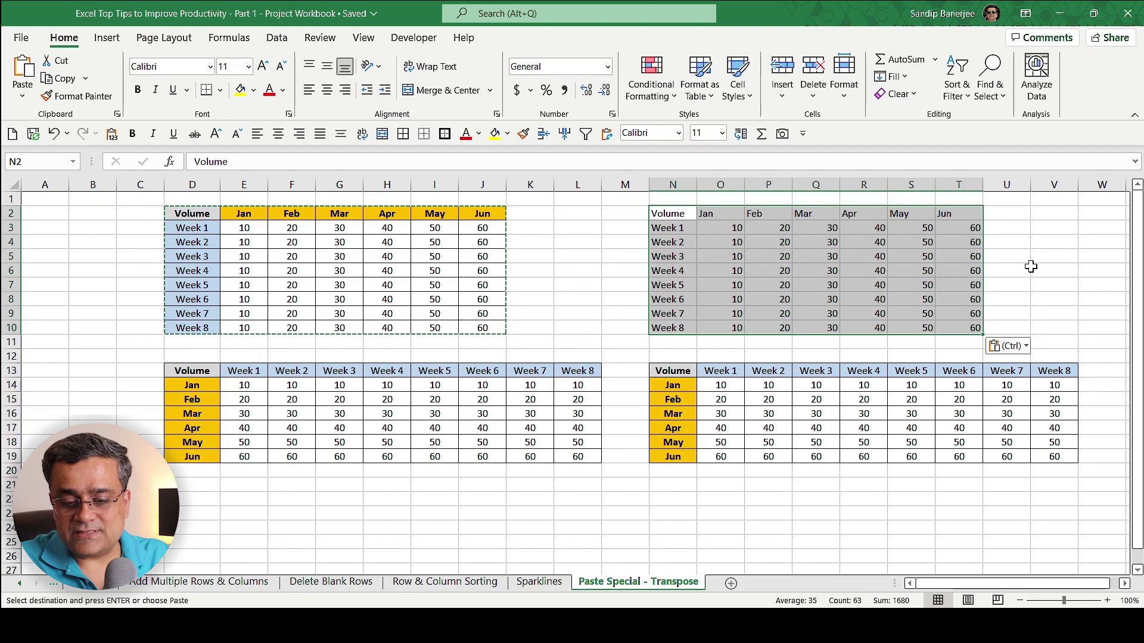
left_click(1056, 262)
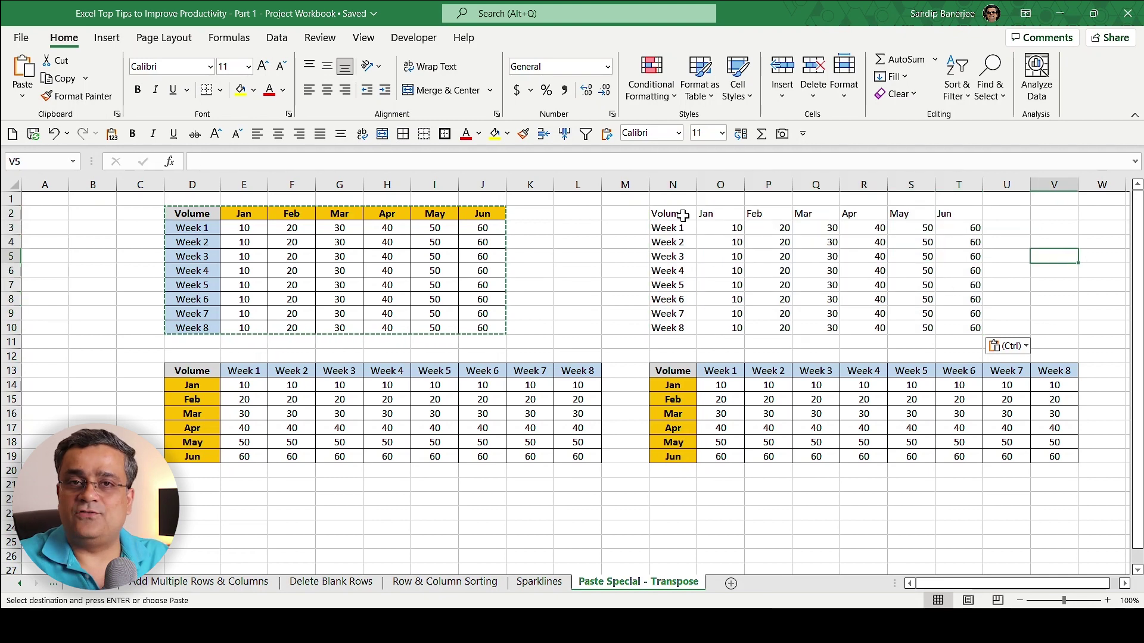